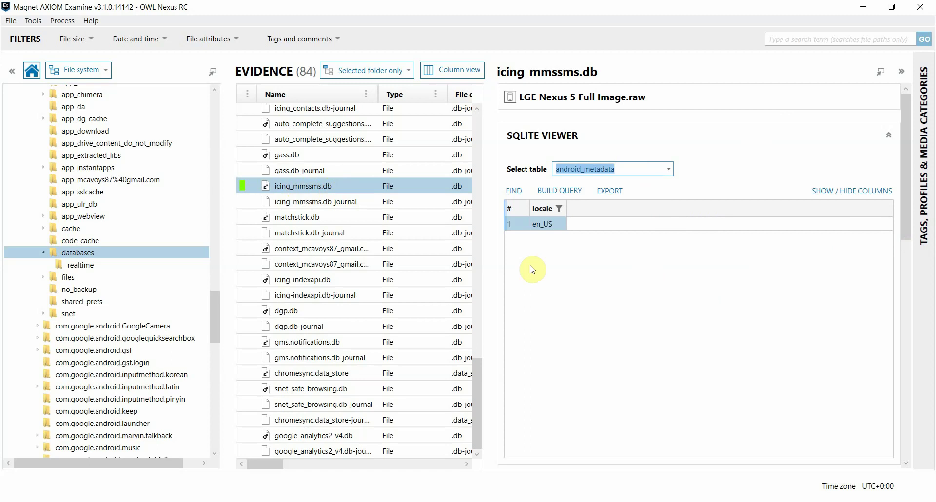
Step: Show the mmssms table of icing_mmssms.db in the SQLite viewer and widen the viewer pane
click(345, 202)
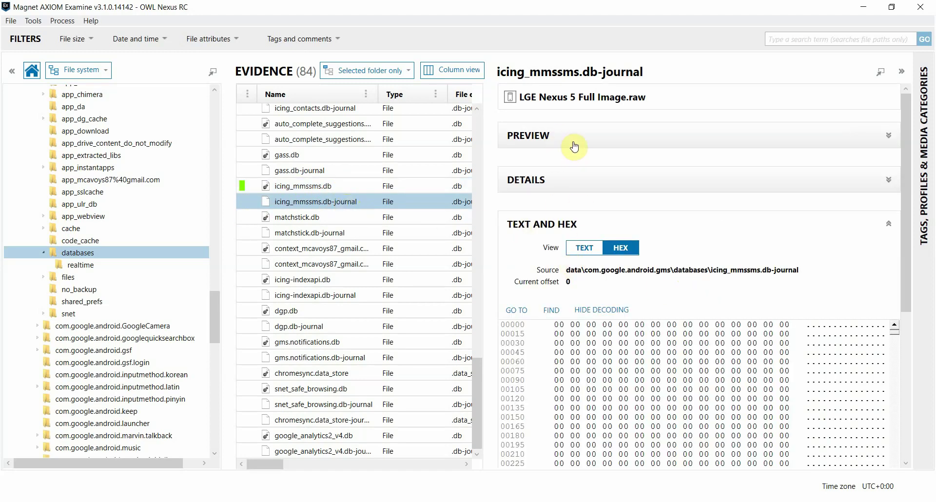
click(339, 186)
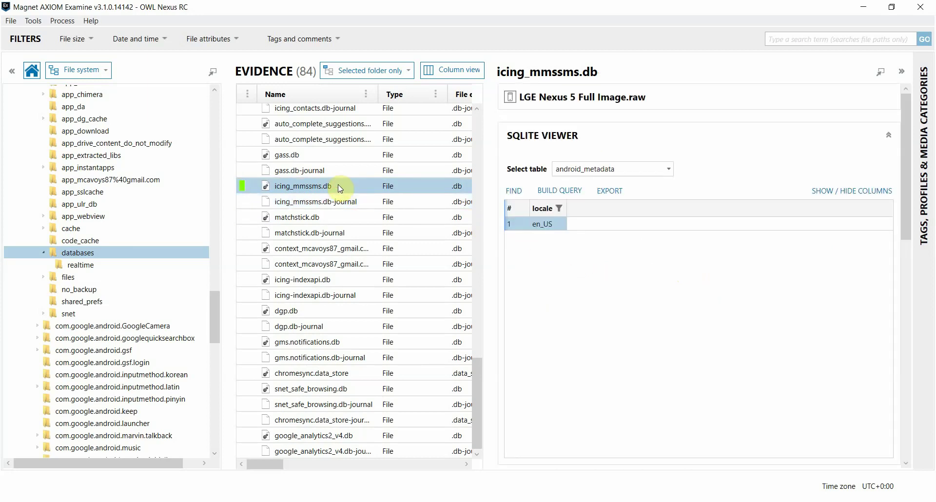
click(669, 169)
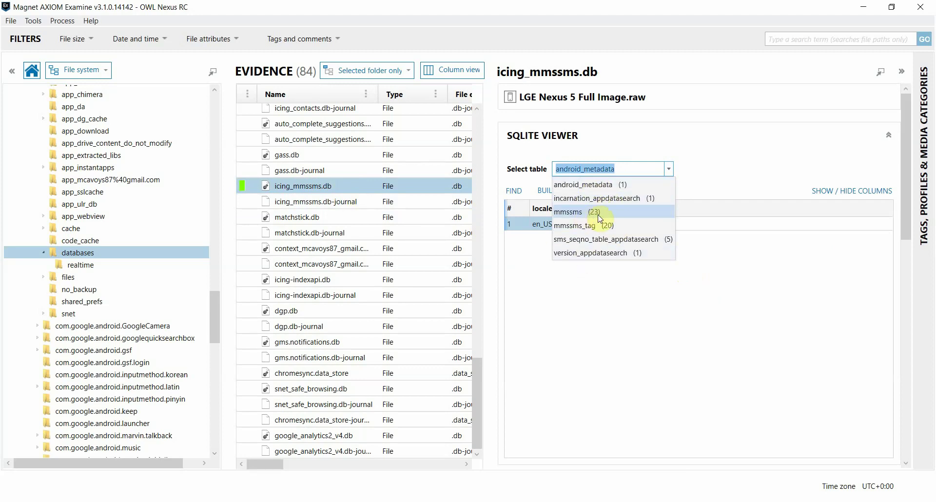
click(583, 217)
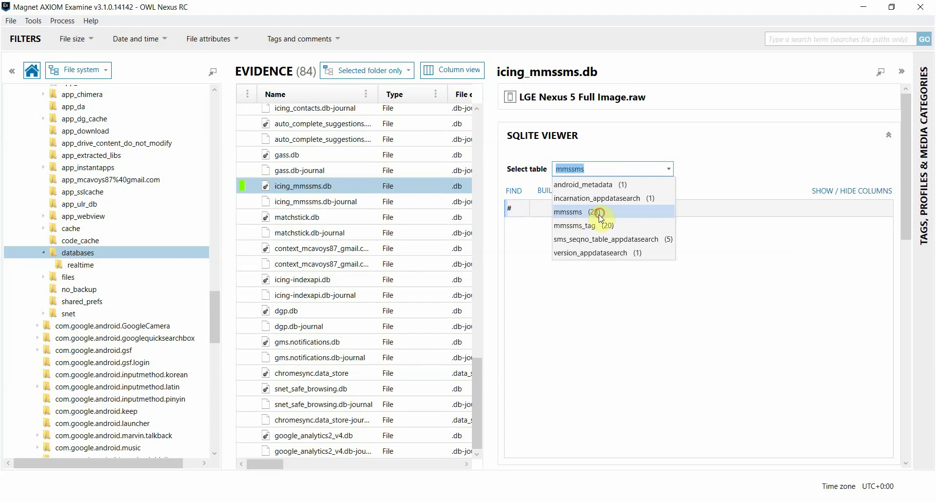
drag(491, 254, 452, 253)
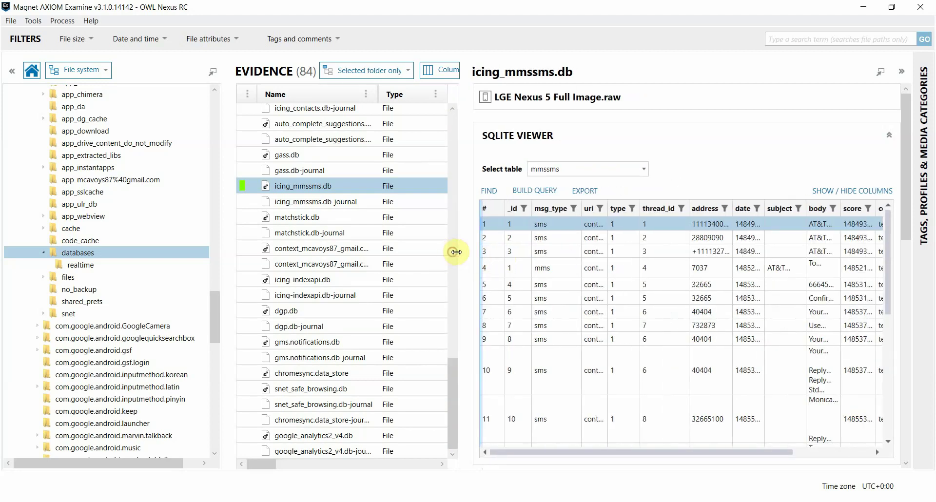
Step: Switch the id, msgtype and uri columns off and back on, and hide the type column
click(831, 193)
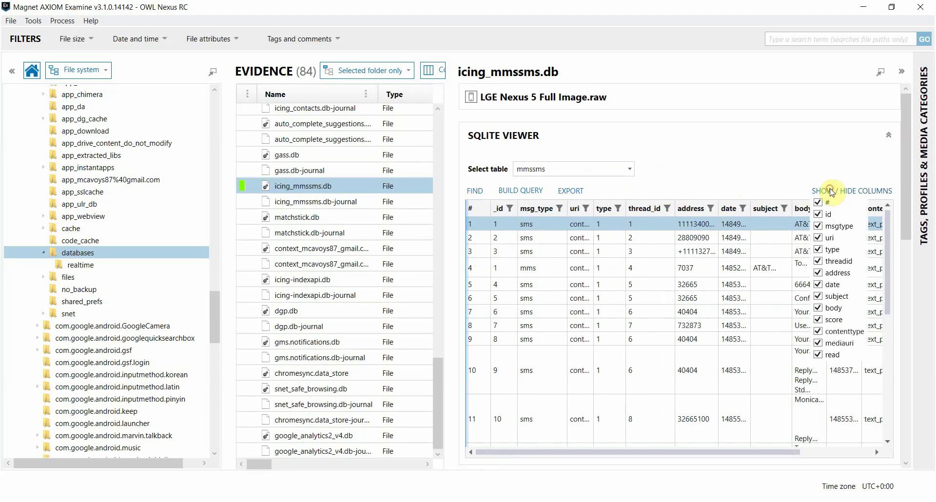
click(818, 215)
click(818, 227)
click(818, 237)
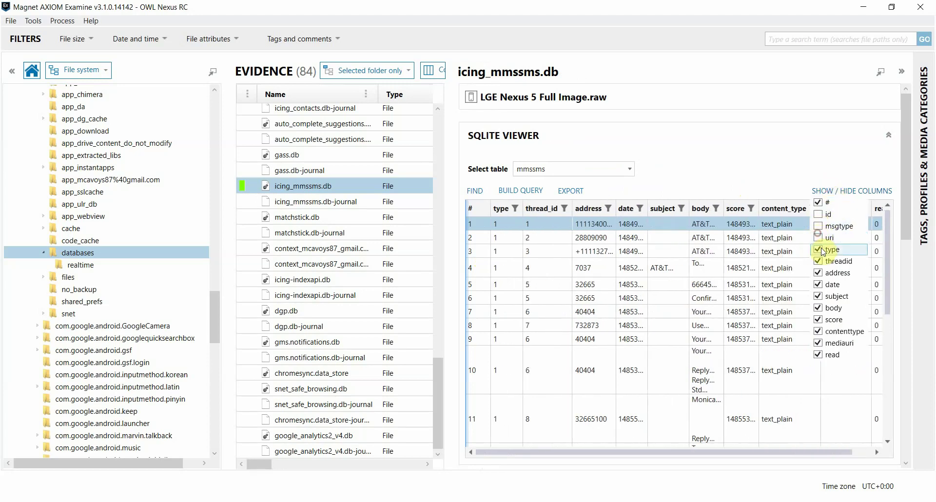
click(819, 248)
click(819, 239)
click(818, 227)
click(818, 214)
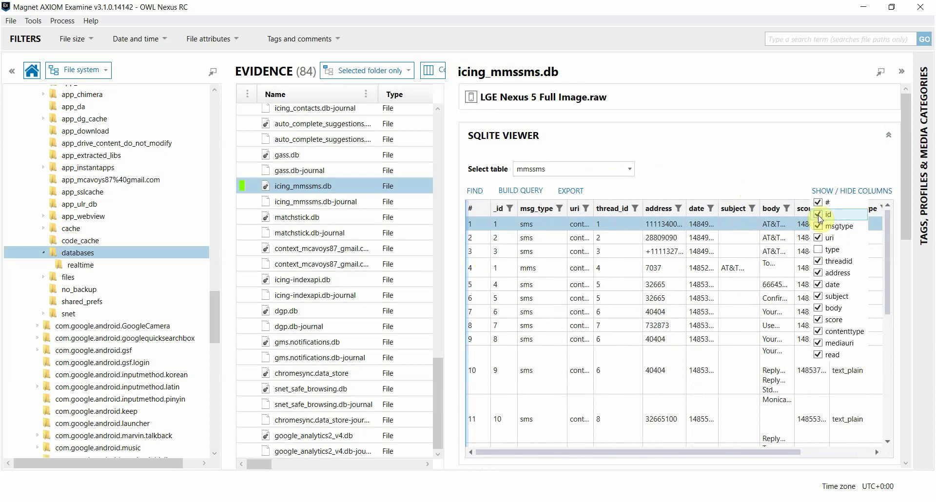
click(750, 188)
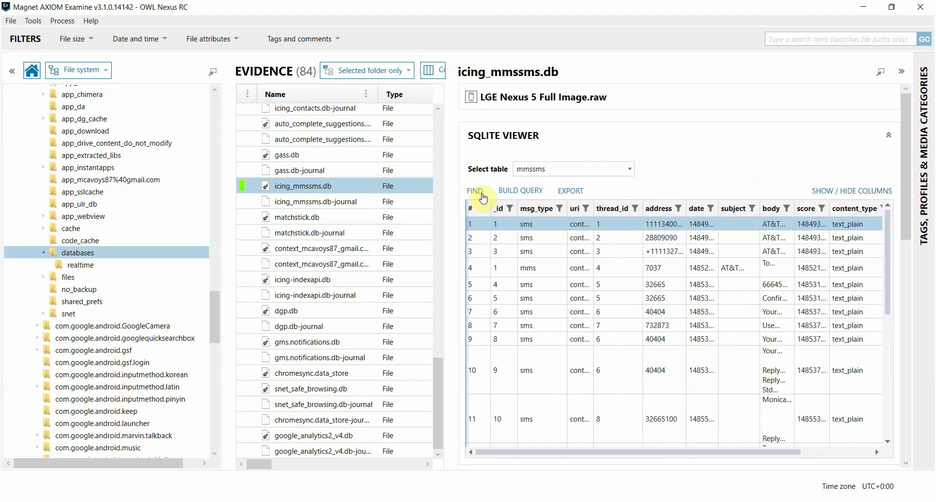
Step: Inspect the filter options of the _id and msg_type columns without applying a filter
click(509, 209)
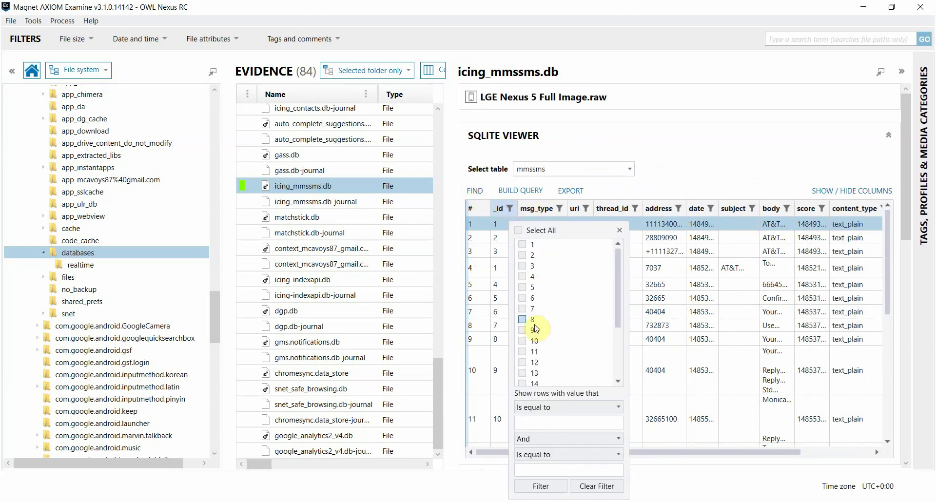
click(559, 208)
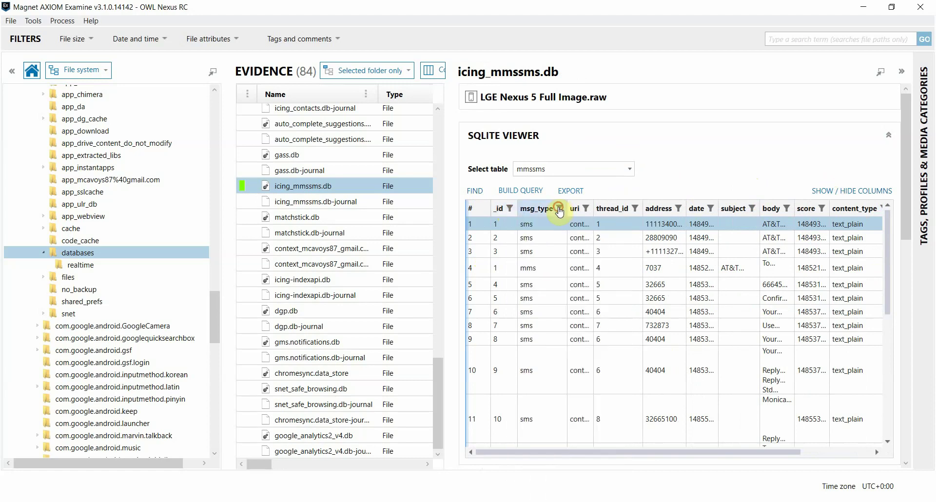
click(559, 208)
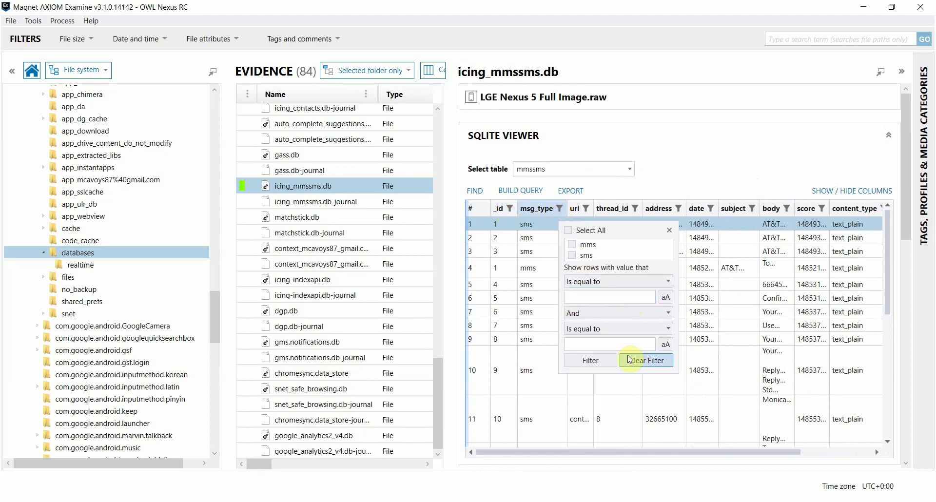
click(619, 194)
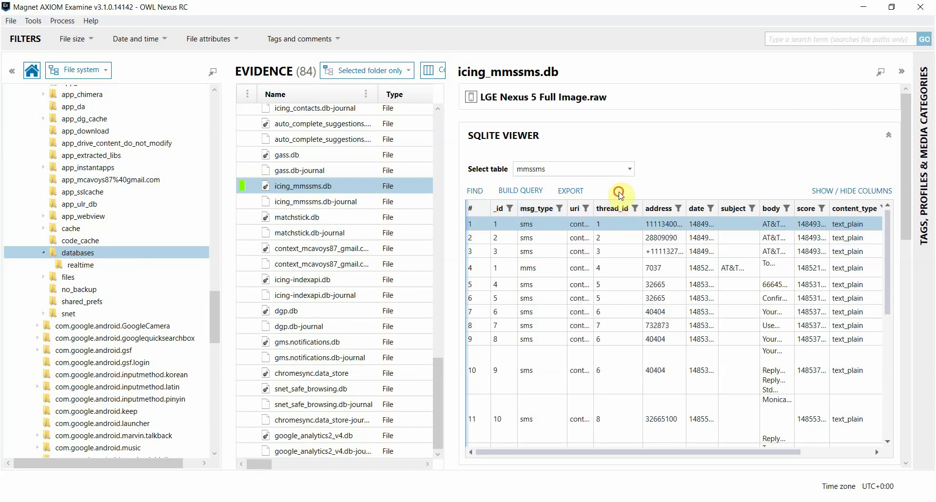
Step: Search the mmssms table for "code" and widen the body column to read the message texts
click(474, 192)
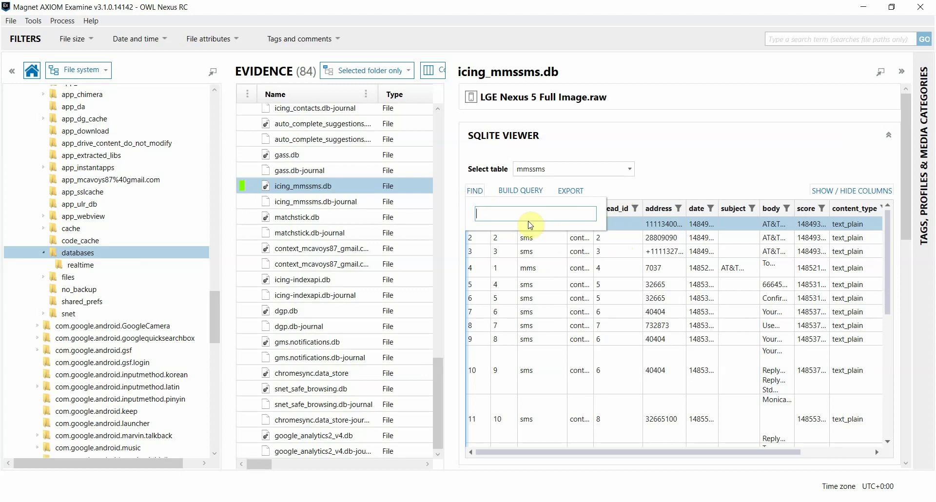
text(code)
key(Return)
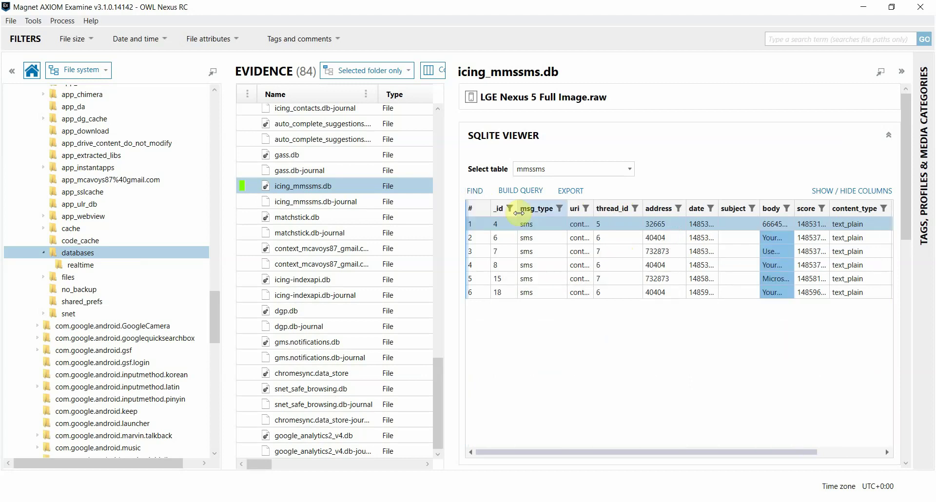
drag(794, 208, 858, 208)
drag(759, 455, 802, 456)
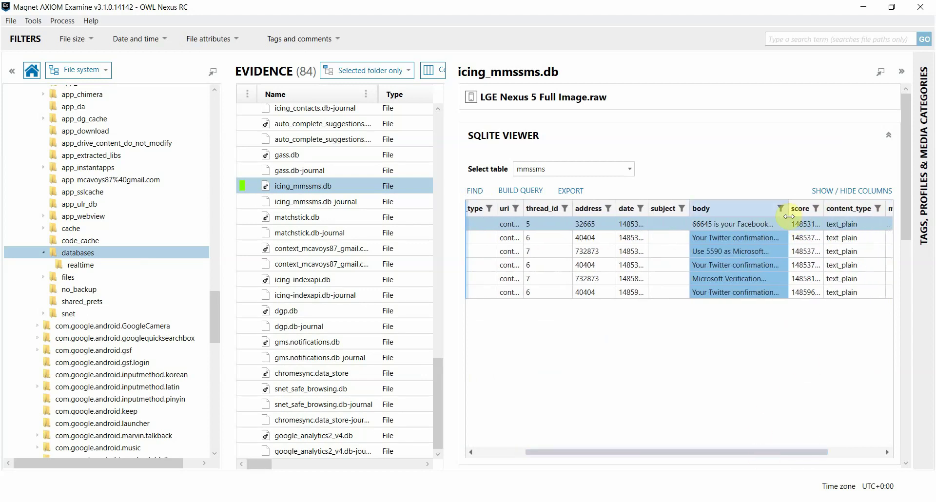
drag(790, 208, 863, 208)
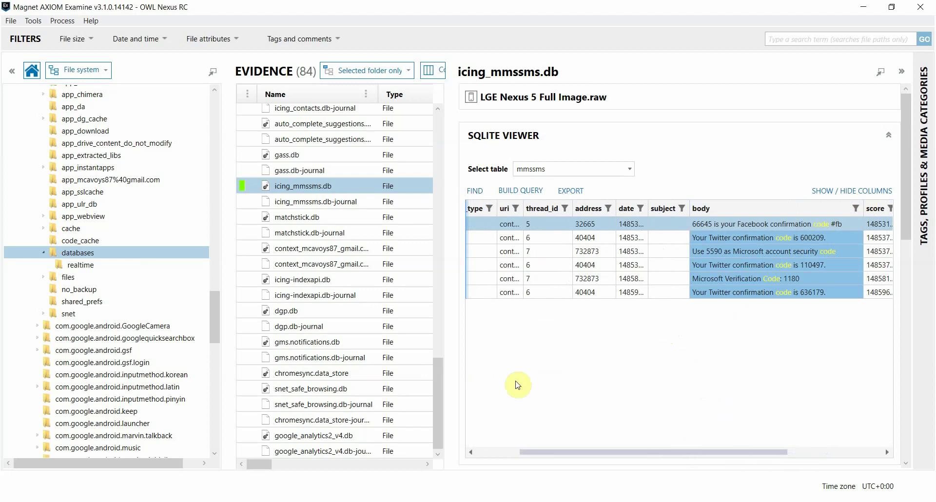
Step: Clear the "code" search from the mmssms table
click(475, 191)
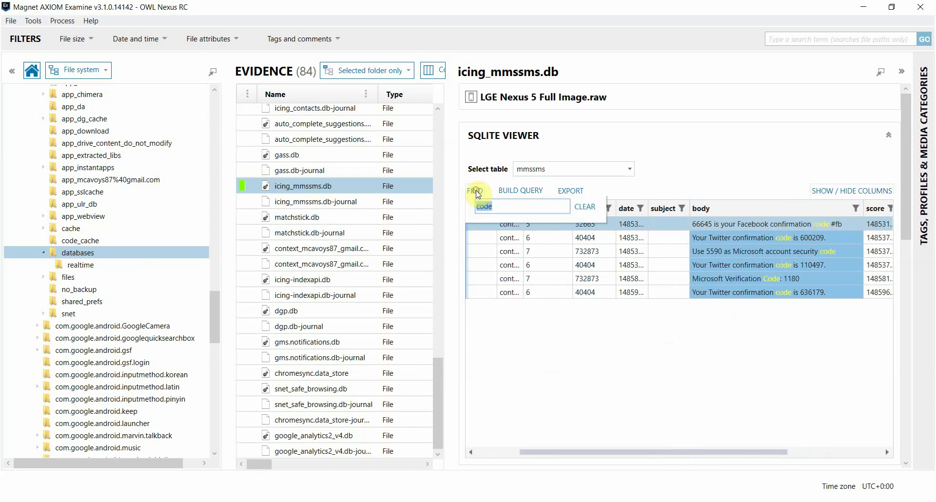
click(591, 215)
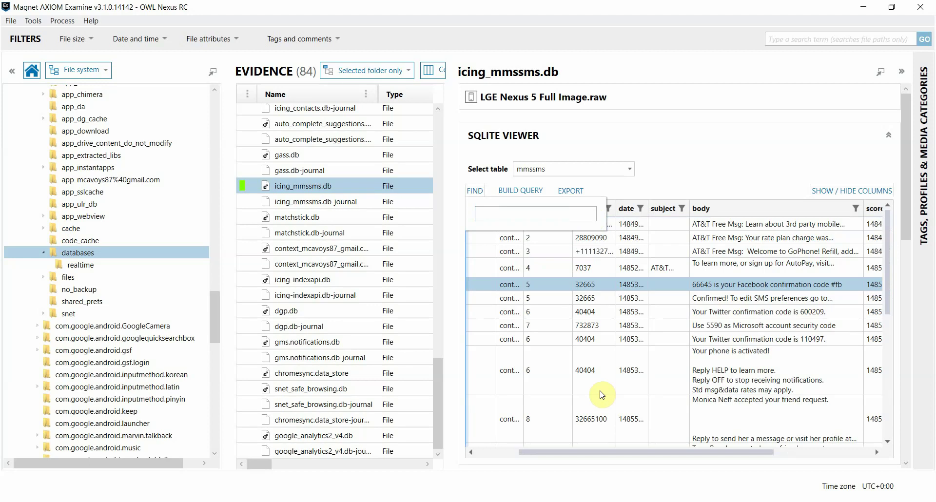
click(595, 438)
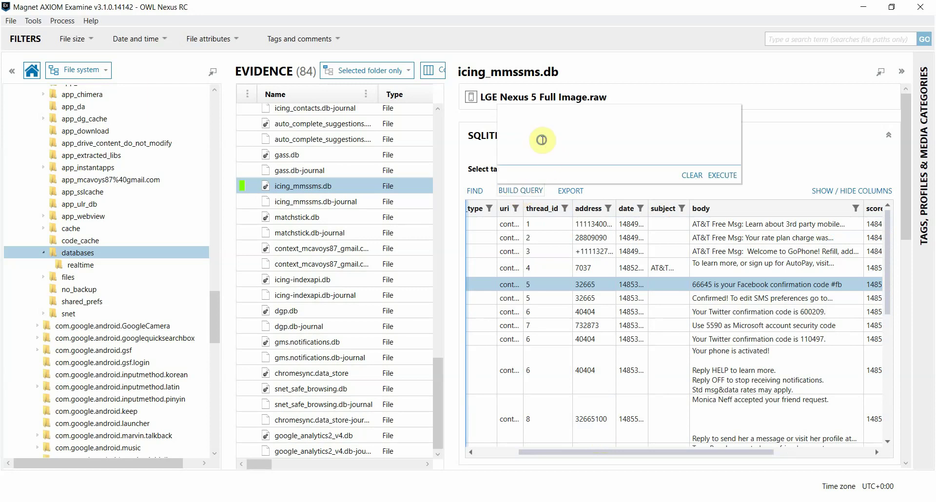
Step: Execute the custom query "SELECT address, body, tag FROM mmssms INNER JOIN mmssms_tag on mmssms.uri = mmssms_tag.uri"
right_click(540, 139)
click(581, 176)
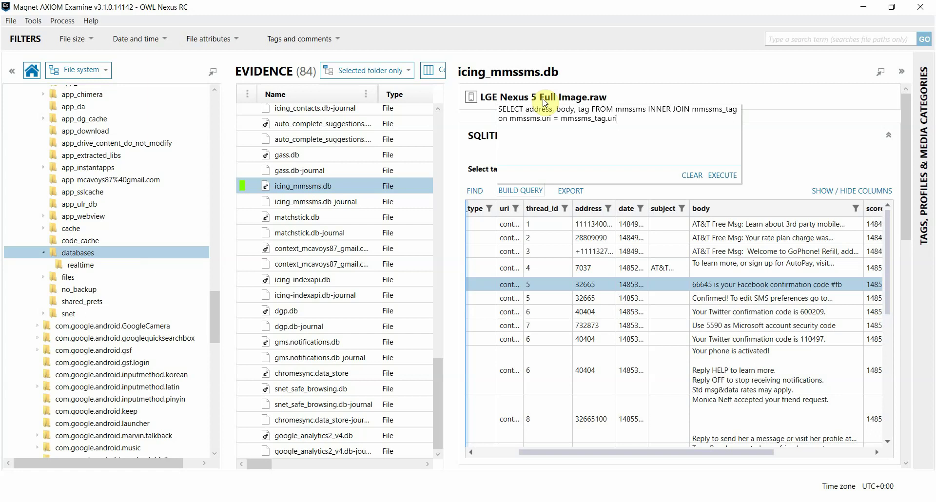
drag(525, 109, 574, 108)
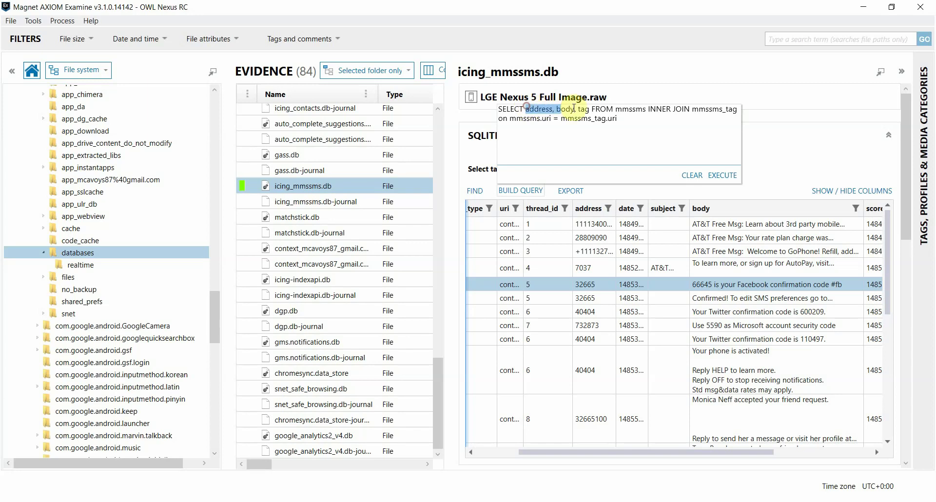
click(666, 130)
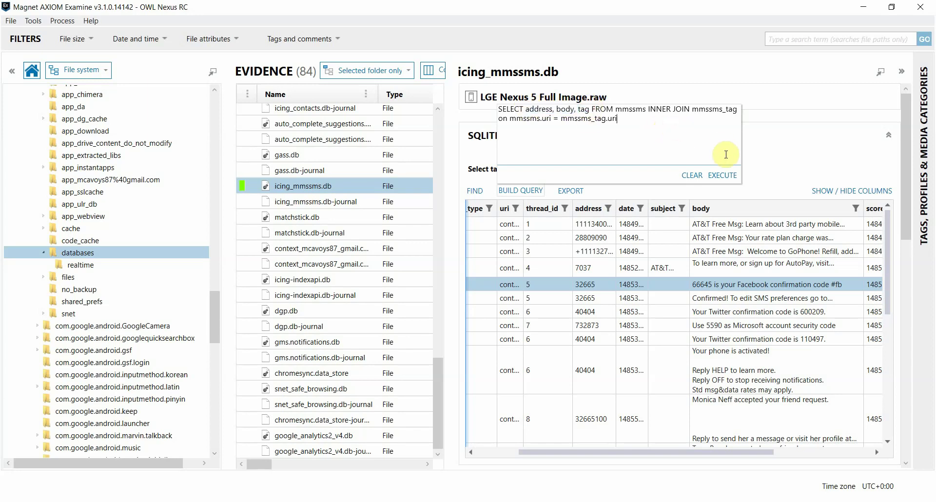
click(722, 175)
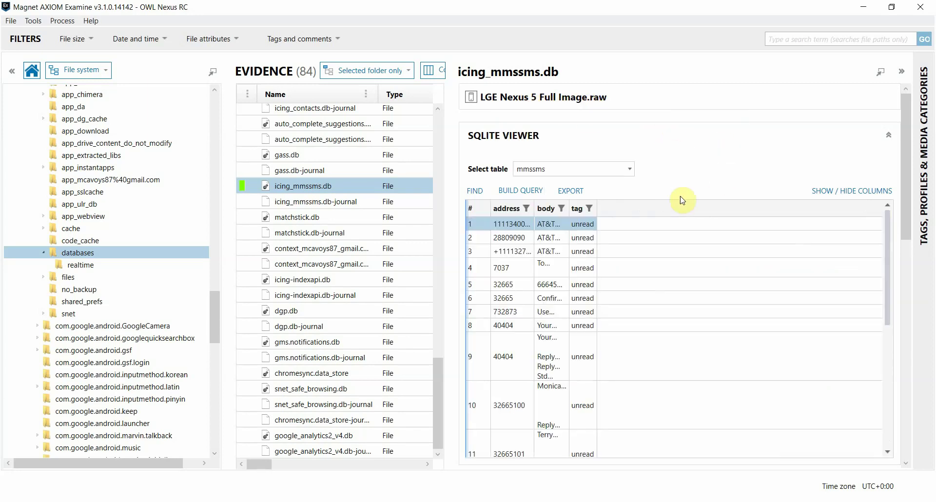
Step: Widen the tag, body and address columns of the query results
drag(595, 211, 702, 212)
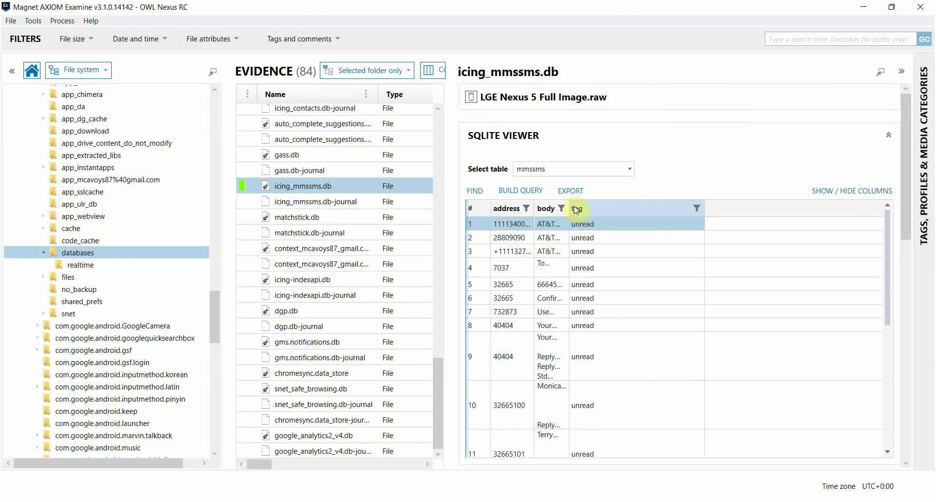
drag(577, 210, 710, 212)
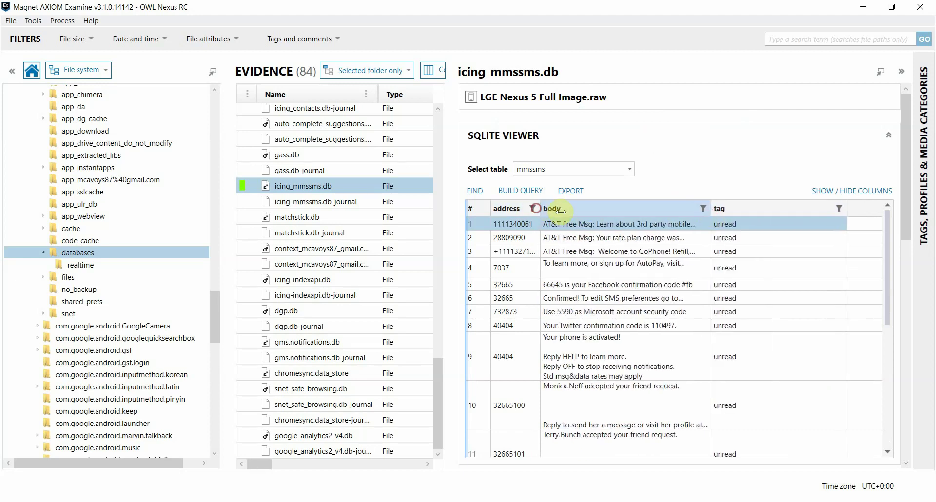
drag(561, 211, 591, 209)
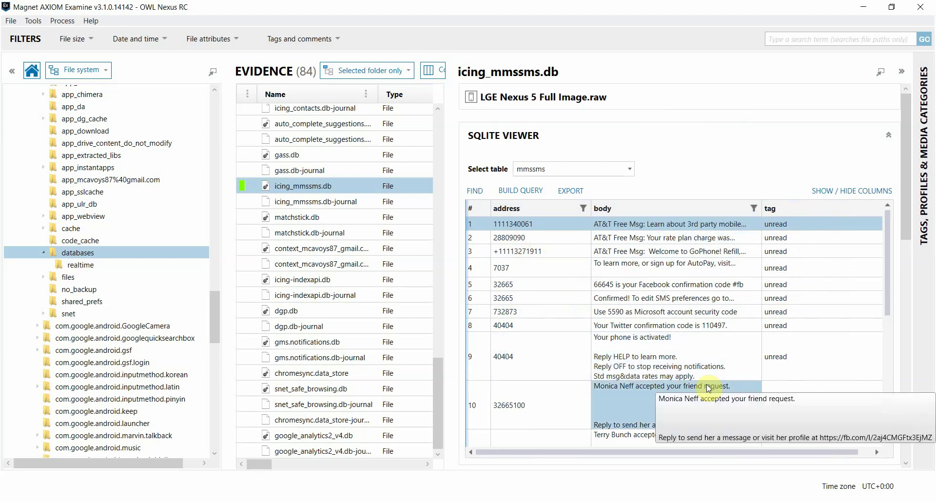
Step: Check which file types are offered for exporting the query results, and cancel the export
click(567, 191)
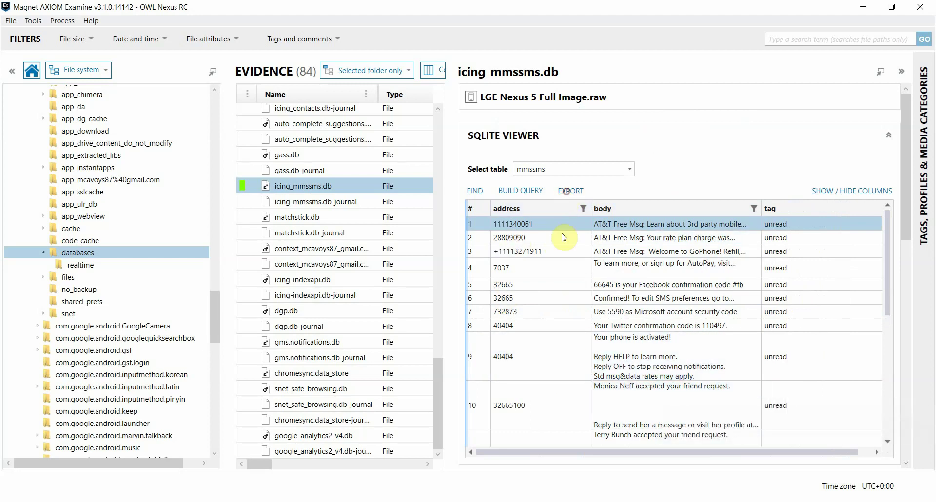
click(118, 349)
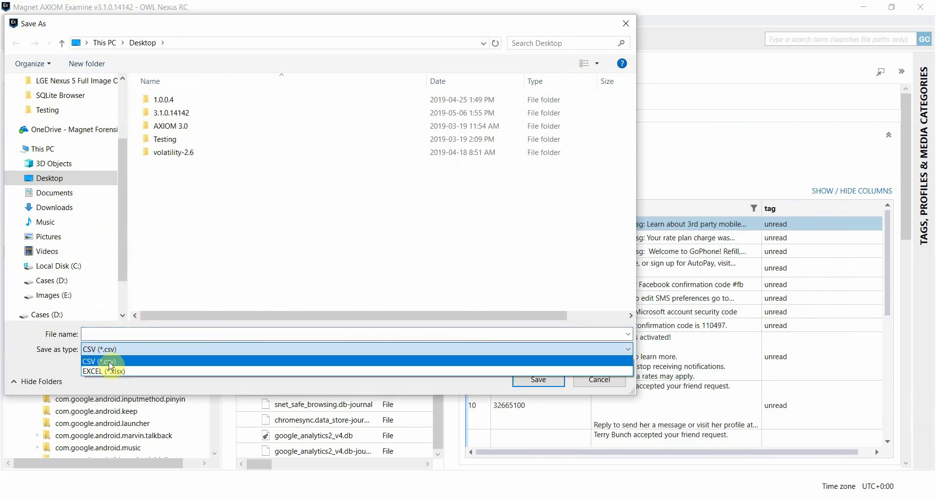
click(587, 386)
click(587, 384)
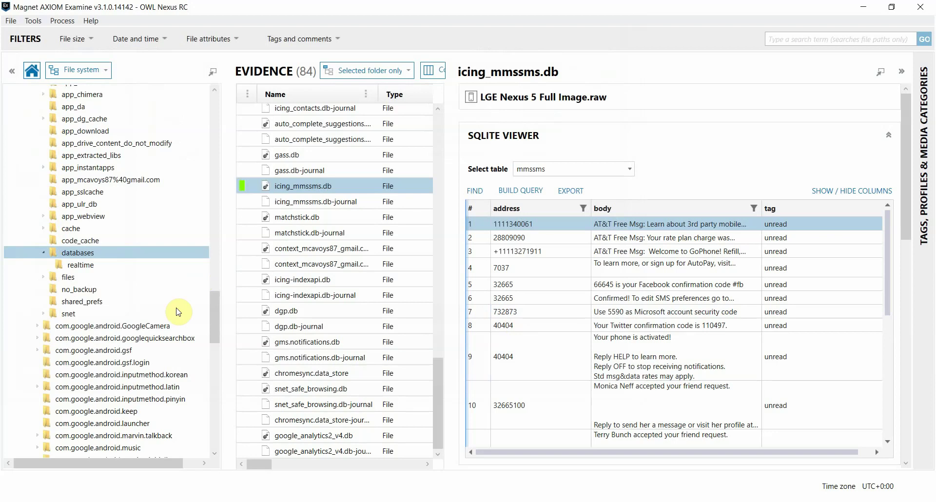
Step: Open main.db from the account folder inside the com.skype.raider files folder
drag(215, 309, 213, 378)
click(111, 292)
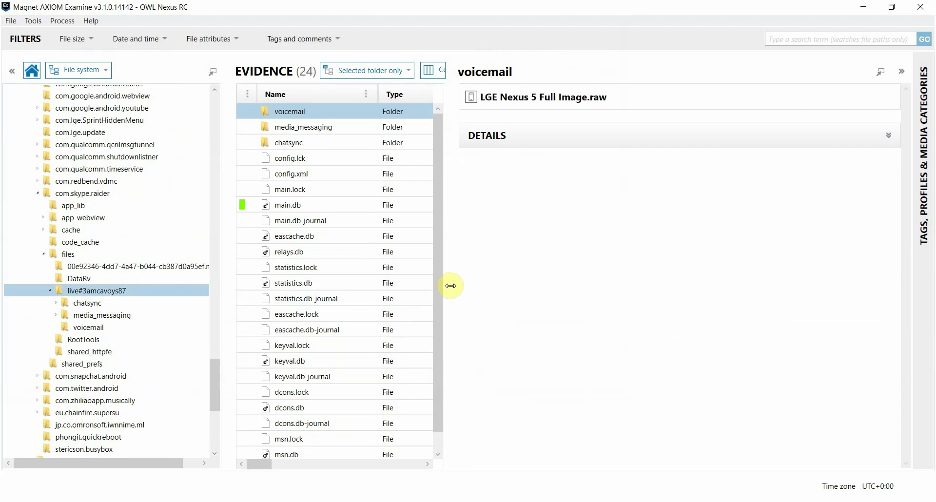
click(301, 205)
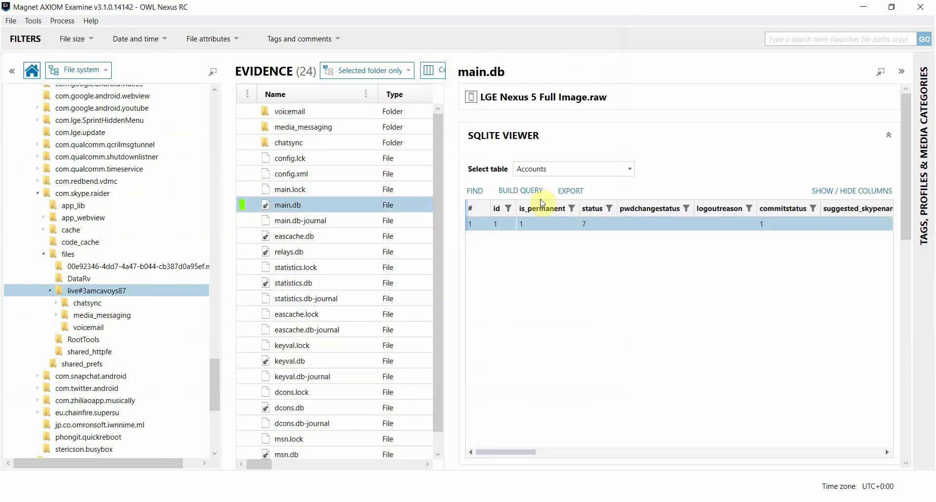
Step: Show the Contacts table of main.db in the SQLite viewer and widen the viewer pane further
click(629, 170)
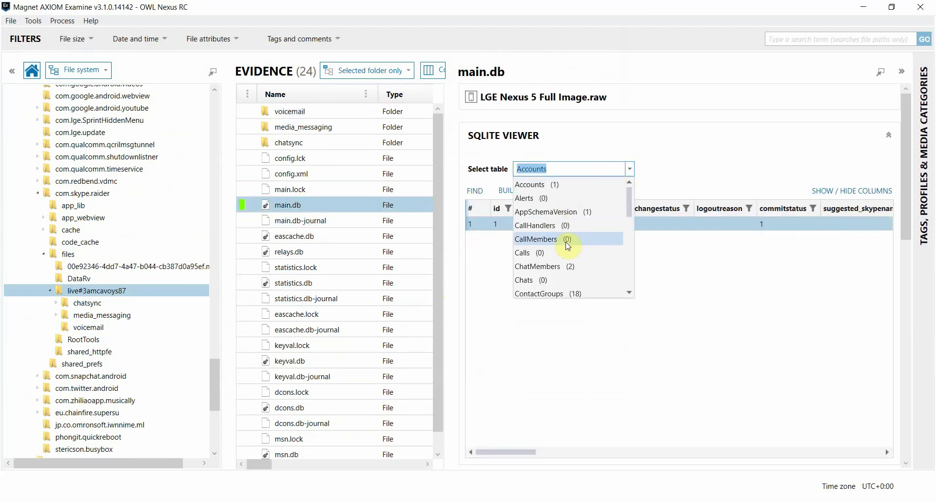
scroll(568, 245, down, 2)
click(547, 225)
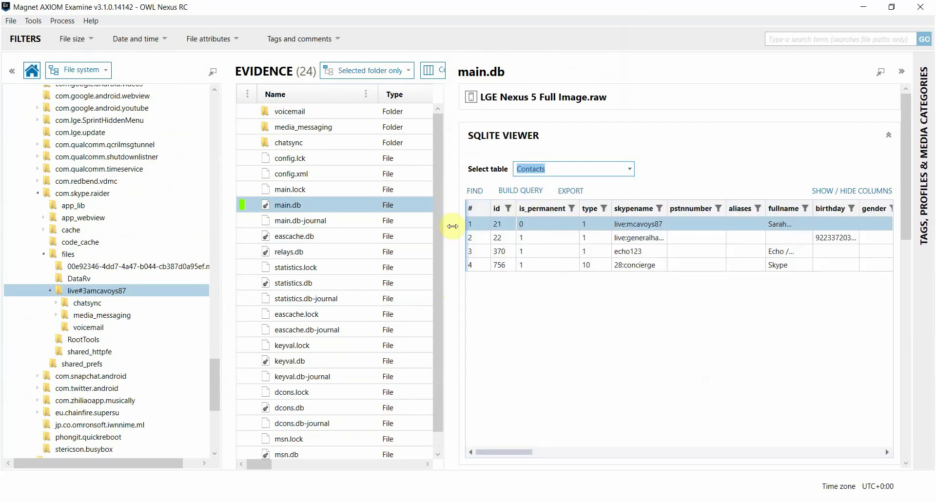
drag(452, 223, 411, 225)
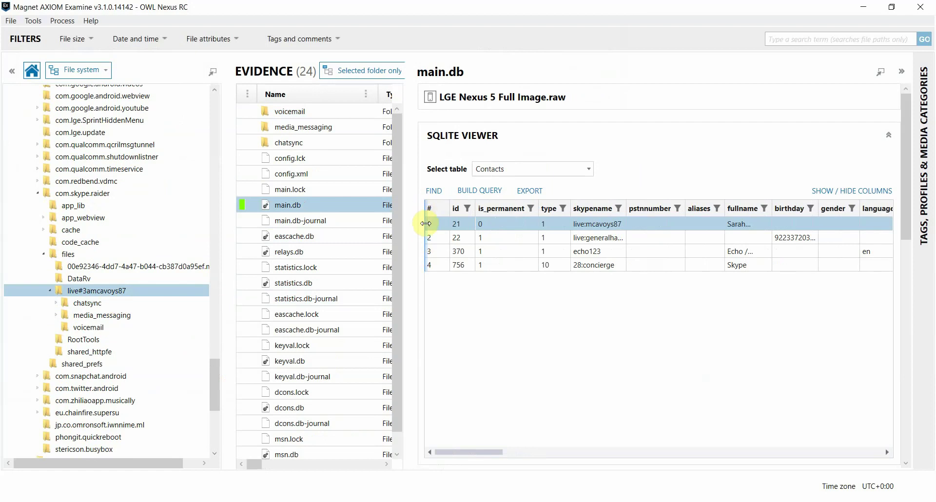
Step: Freeze the Contacts columns up to and including skypename so they stay in place while viewing the homepage, about and avatar_image columns
drag(425, 208, 581, 453)
drag(594, 288, 753, 277)
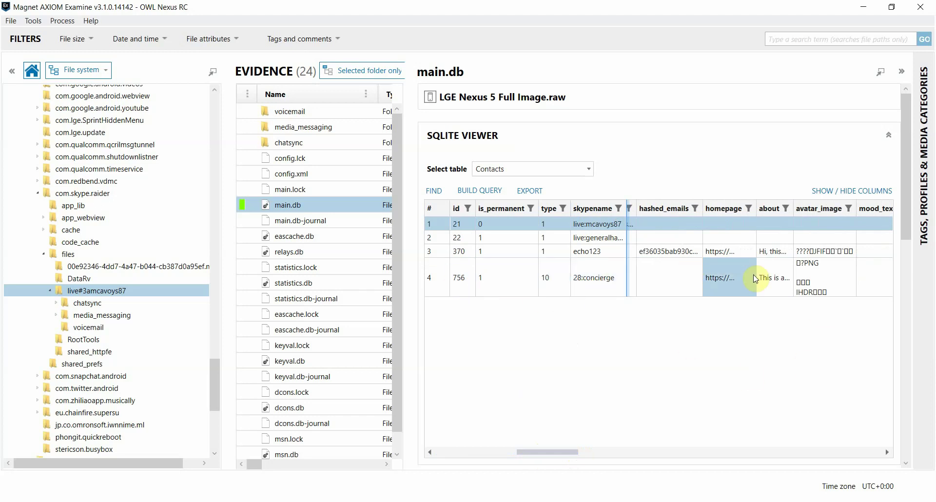
mouse_move(568, 452)
mouse_down()
mouse_move(588, 450)
mouse_move(566, 451)
mouse_up()
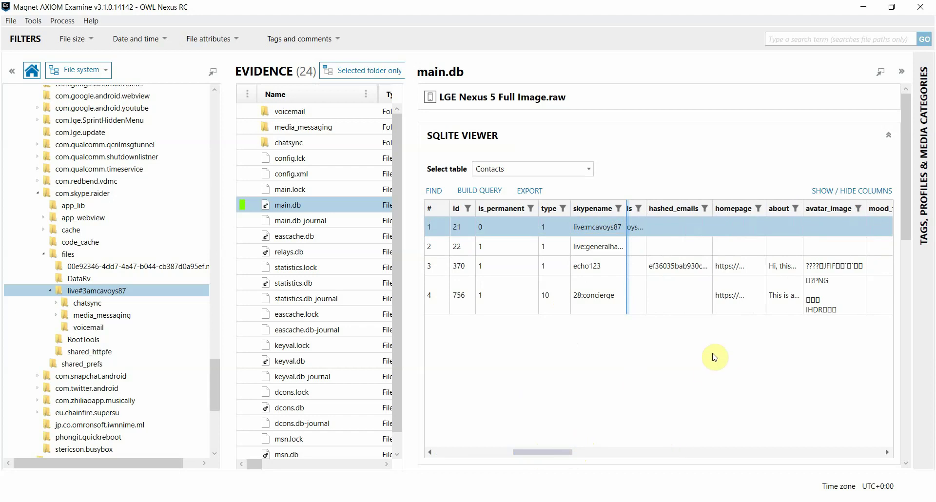
Step: Check the copy option for the homepage value in row 3, dismiss it, and select the homepage value in row 4
right_click(729, 270)
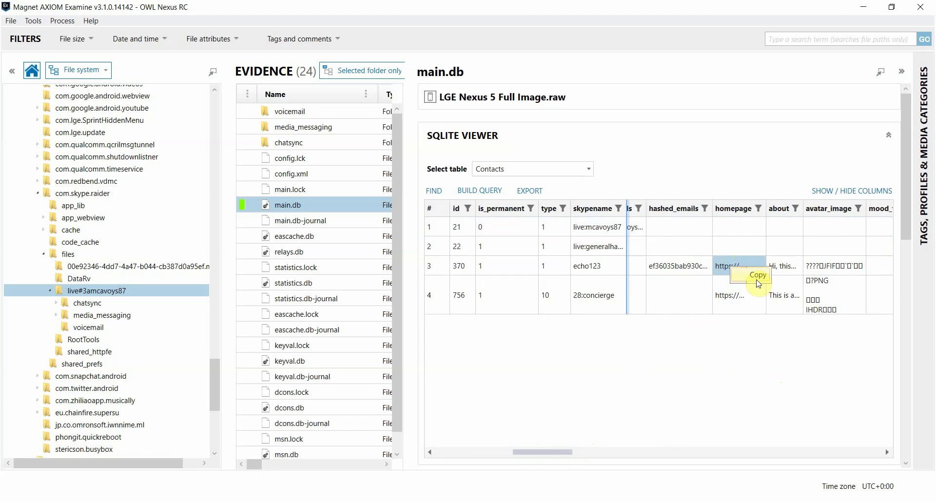
click(743, 299)
drag(760, 297, 740, 272)
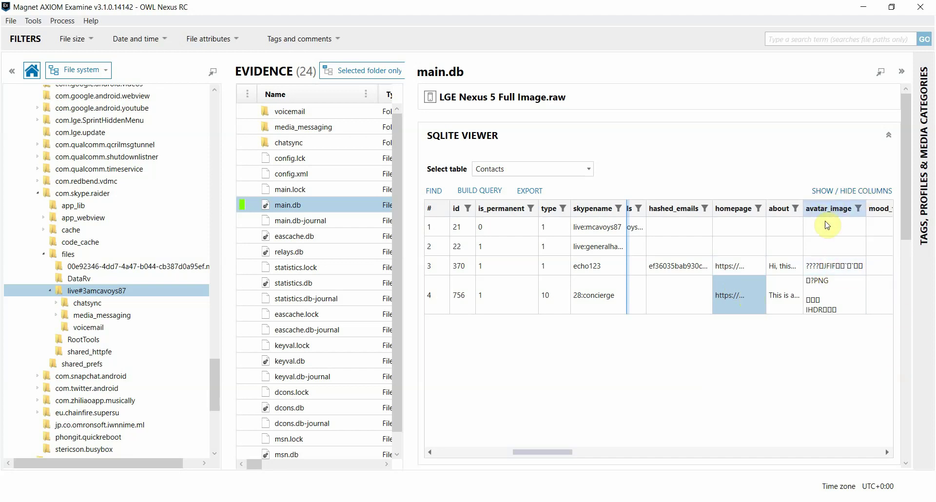
Step: View the avatar_image data in row 3 as an image, close the preview, and check its Save as option without saving
drag(569, 452, 584, 453)
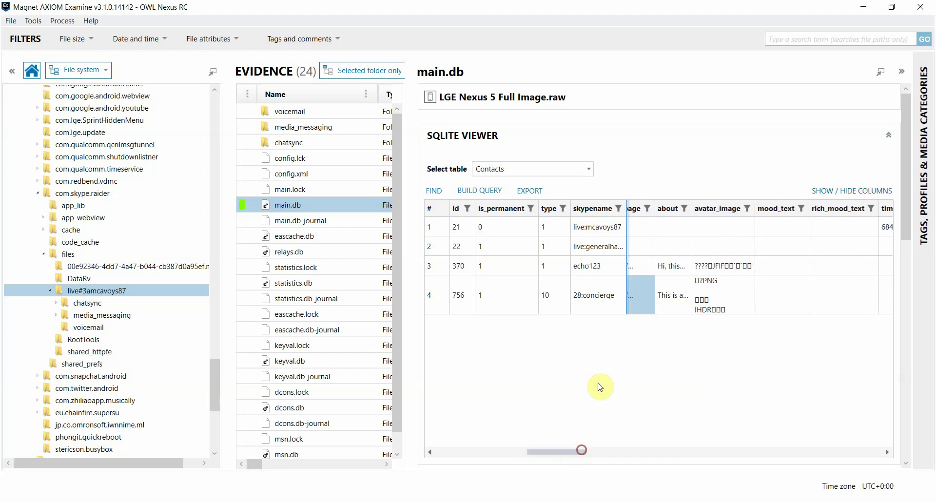
click(716, 266)
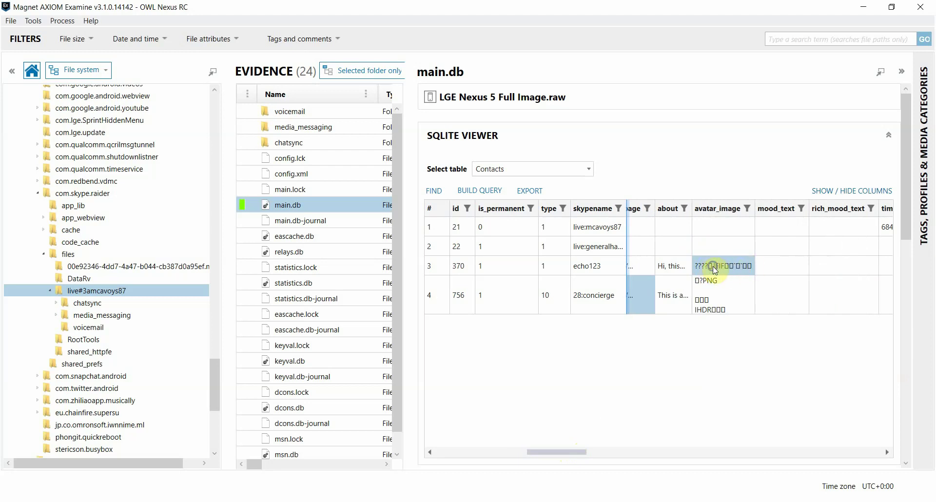
right_click(712, 266)
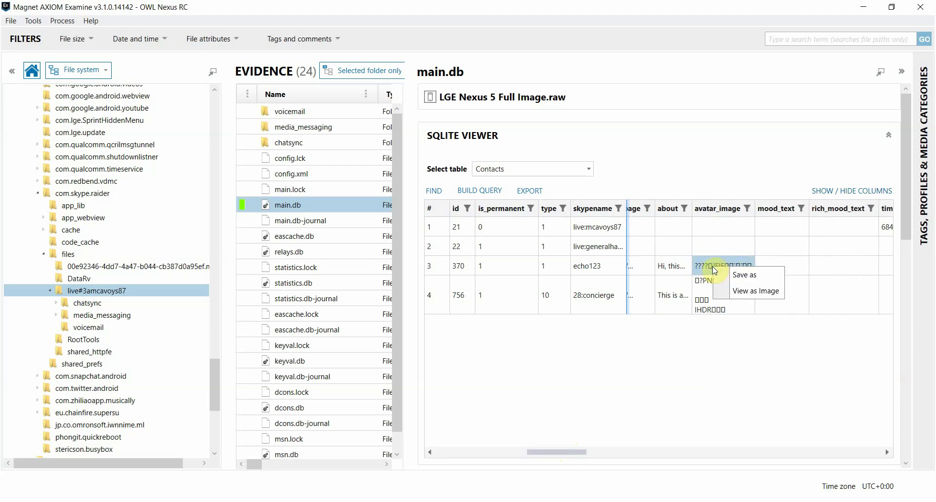
click(745, 291)
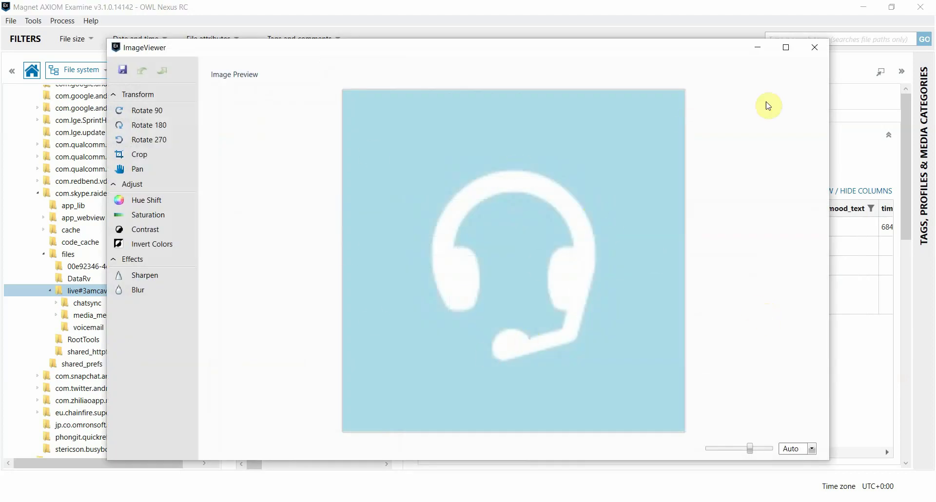
click(815, 57)
right_click(731, 268)
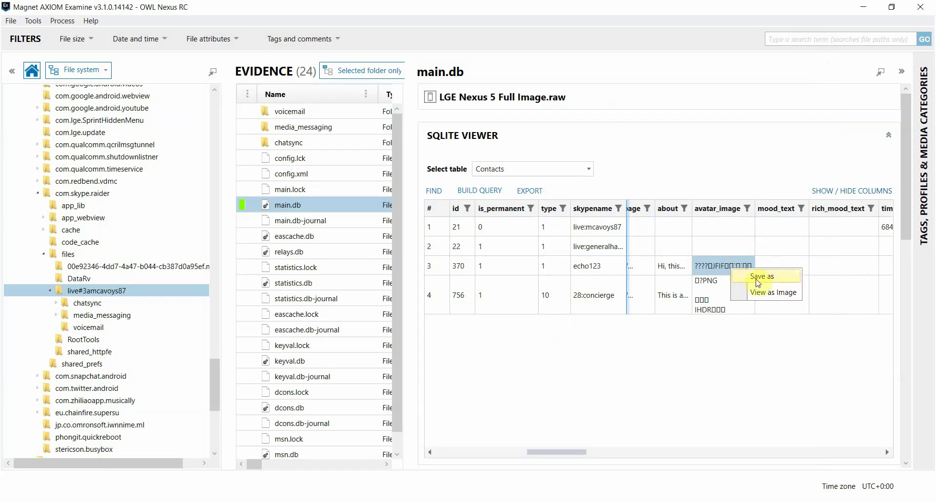
click(682, 375)
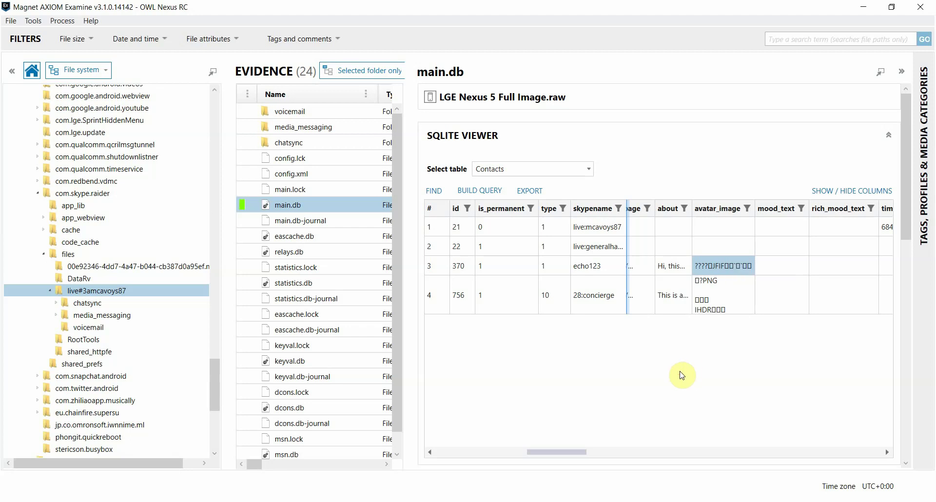